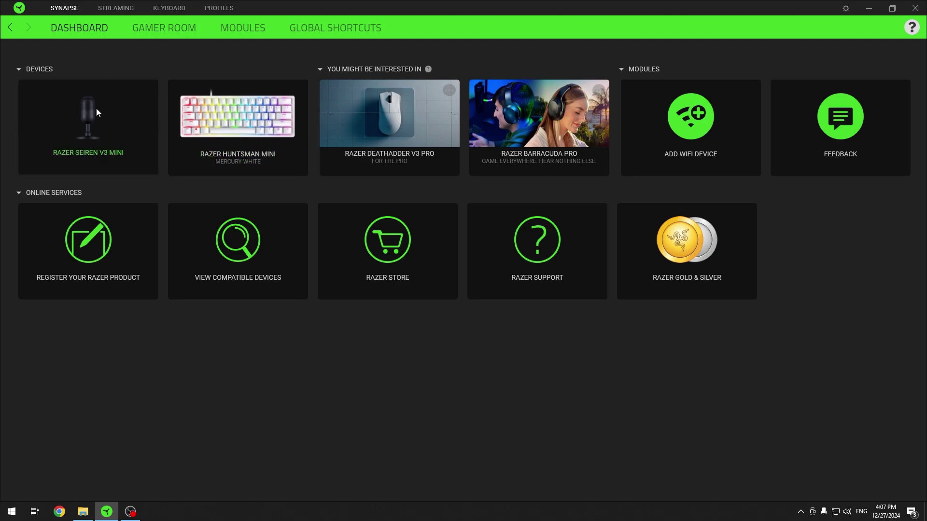
# - Open the Huntsman Mini keyboard page and set Gaming Mode to Always on
pyautogui.click(170, 8)
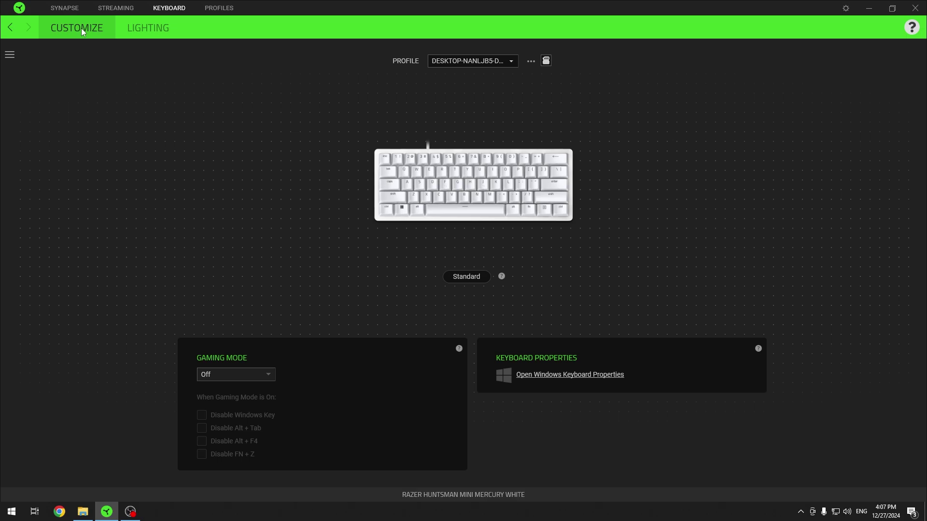
pyautogui.click(261, 374)
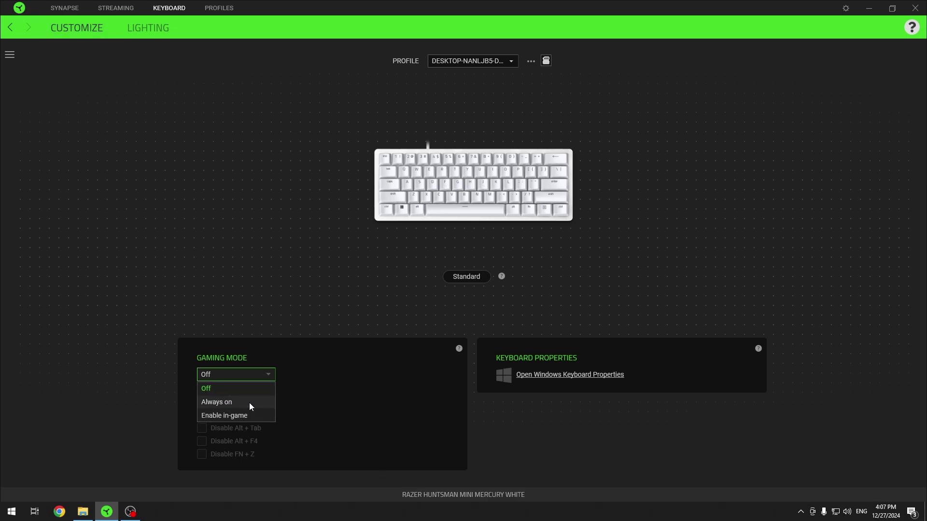
pyautogui.click(251, 403)
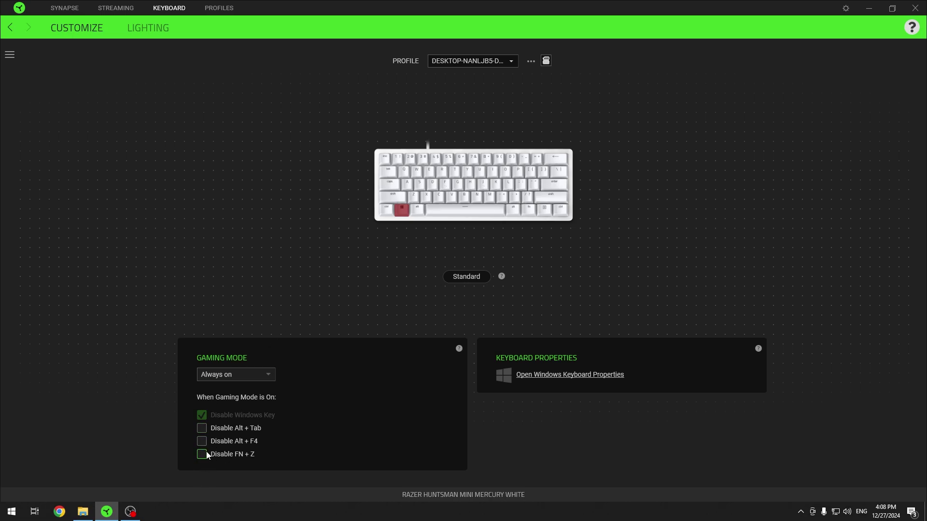
# - Switch the Gaming Mode dropdown to Enable in-game
pyautogui.click(225, 375)
pyautogui.click(234, 417)
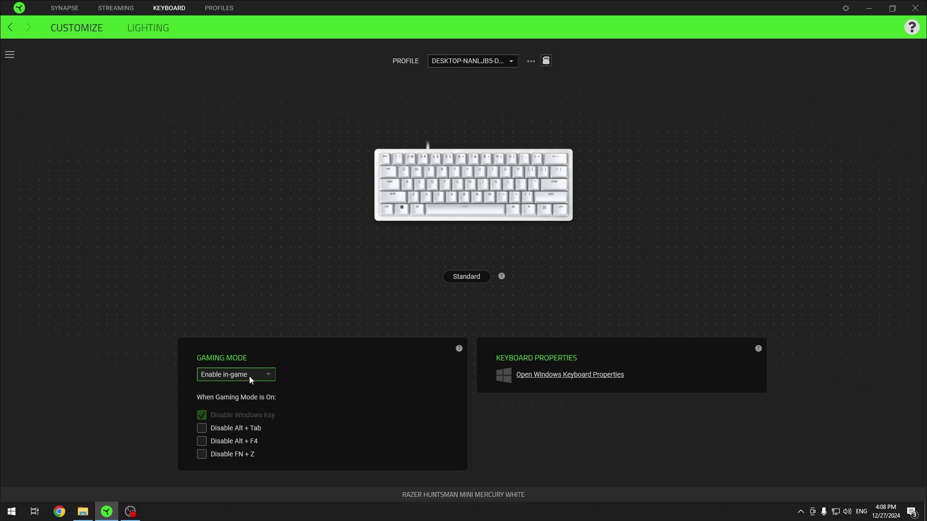
pyautogui.click(249, 376)
# - Set Gaming Mode to Off, then use FN+U to toggle it on and back off
pyautogui.click(261, 388)
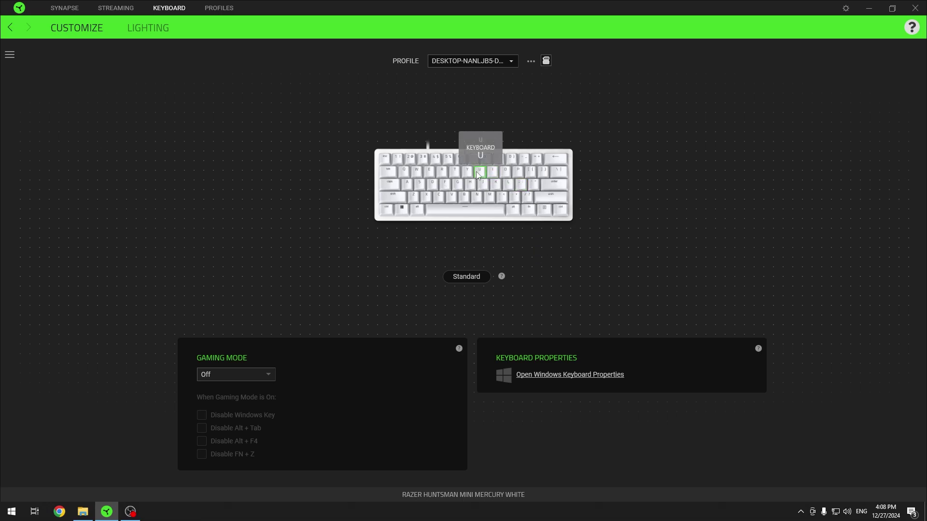
pyautogui.press('super')
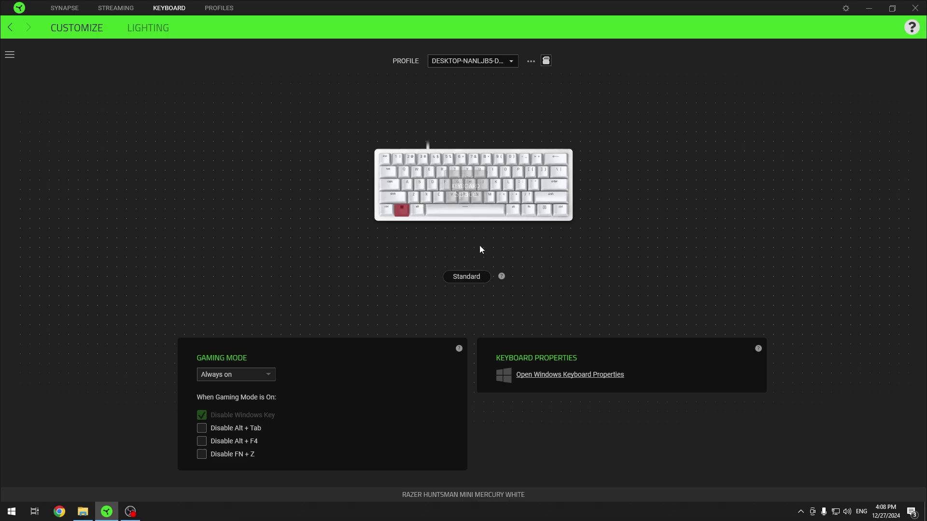
pyautogui.press('super')
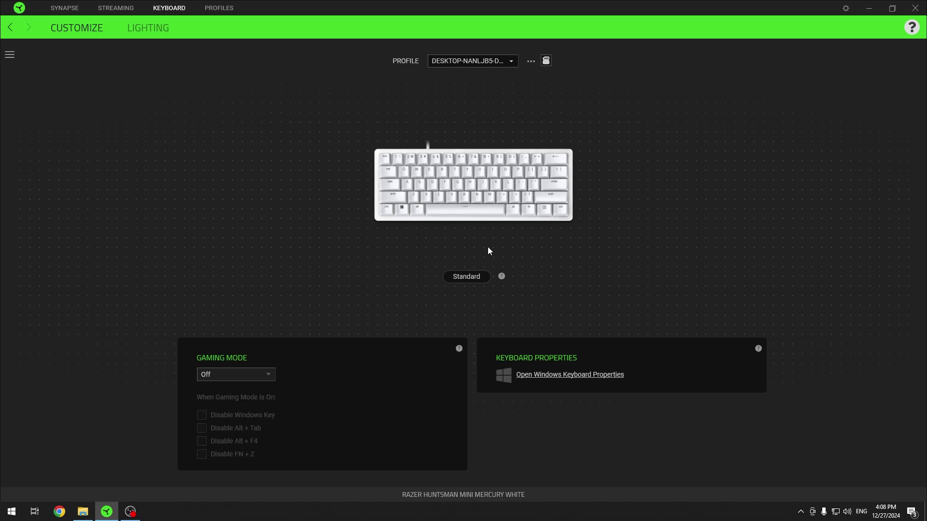